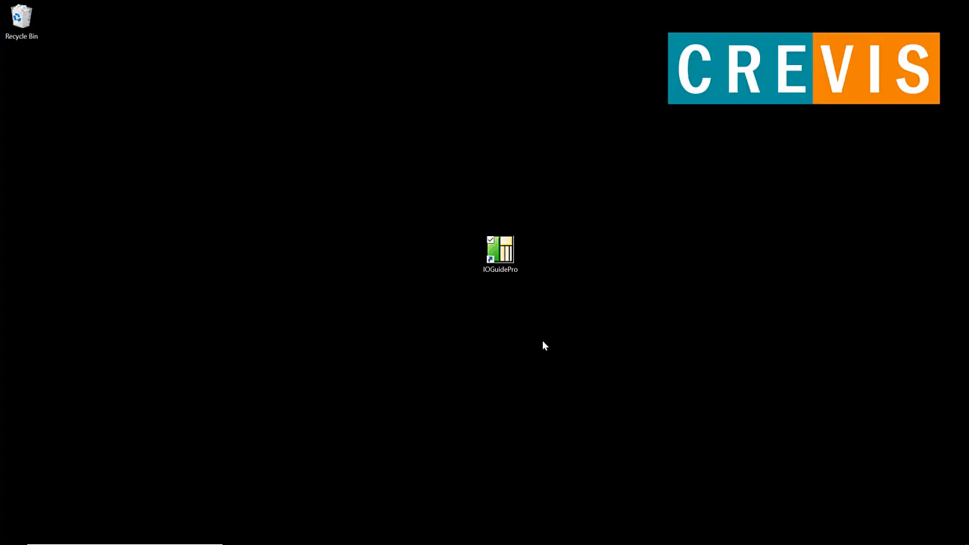
Step: Launch IOGuidePro and start the CREVIS Bootp Server from the Tools utilities
double_click(508, 258)
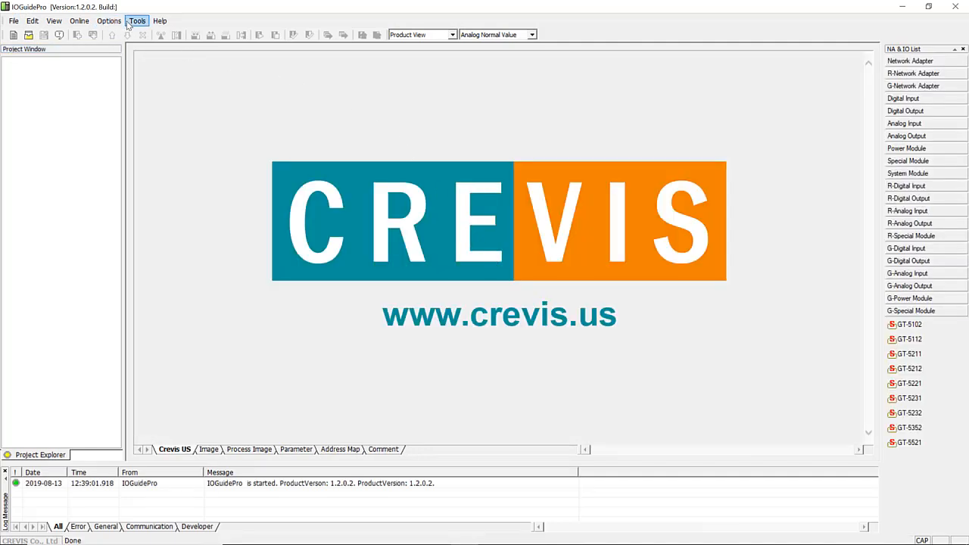
left_click(137, 21)
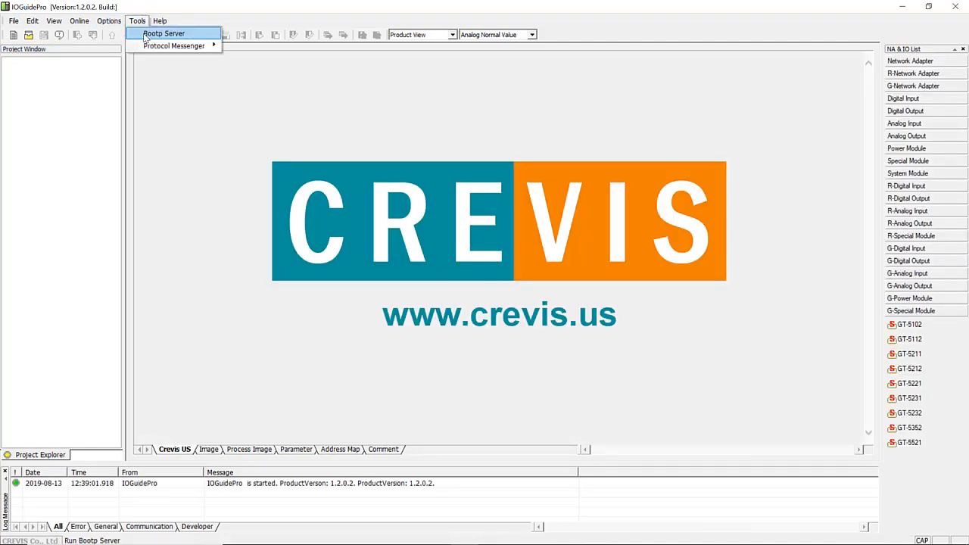
left_click(164, 34)
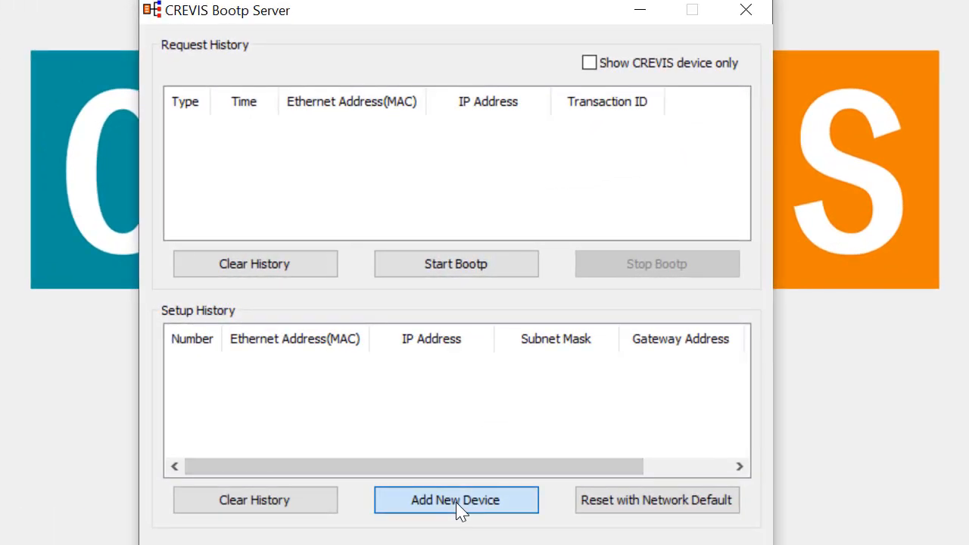
Step: Begin a new device entry with MAC 00-14-F7-00-98-BE on the Realtek USB GbE Family Controller interface
left_click(455, 498)
type("0")
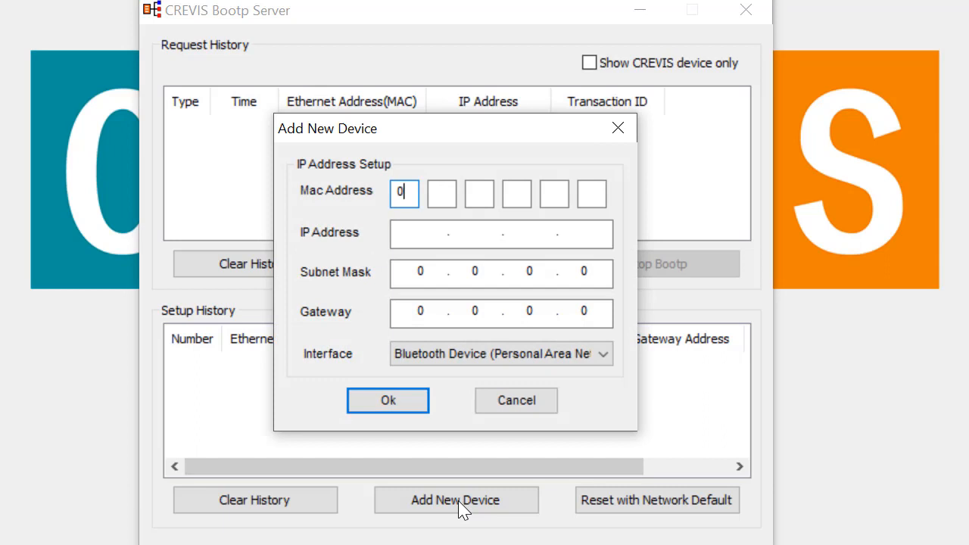
type("0 14 F")
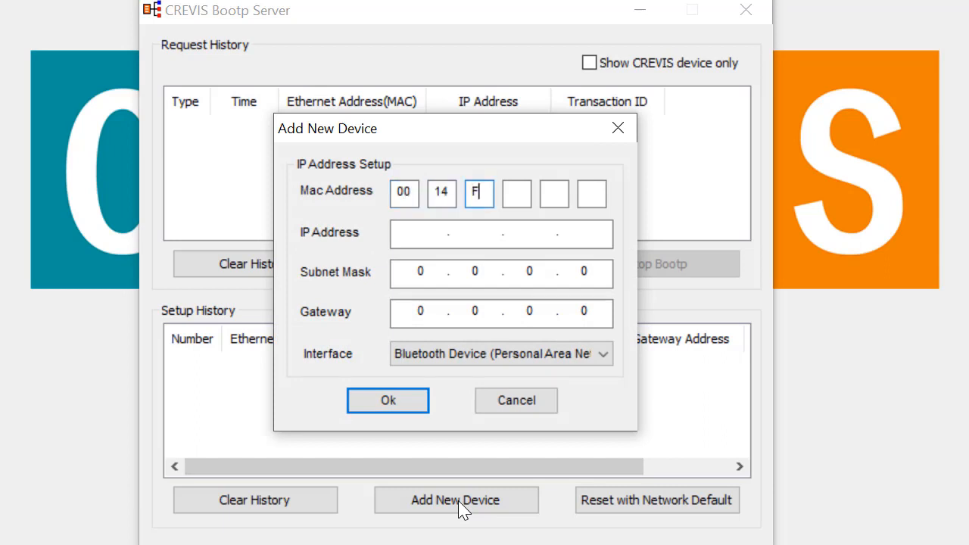
type("7 0")
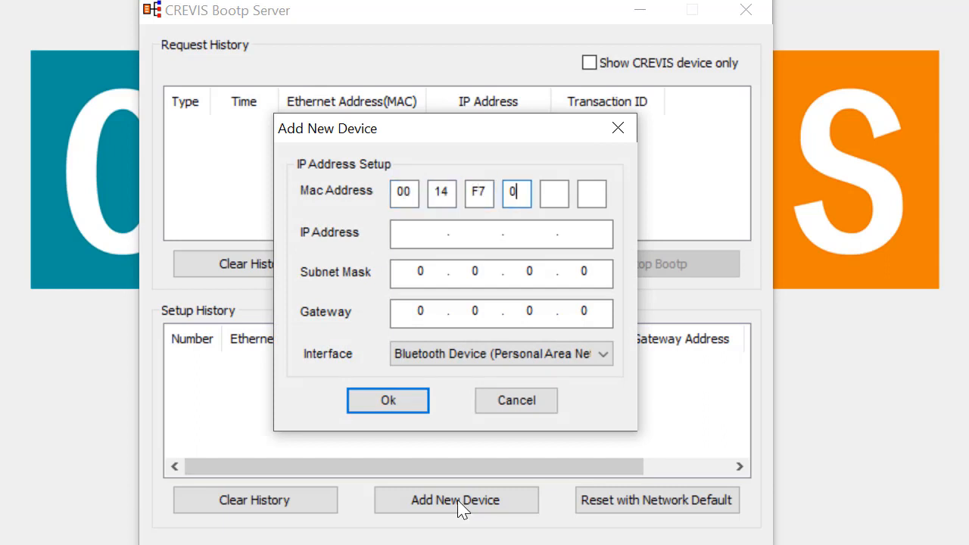
type("0 98 ")
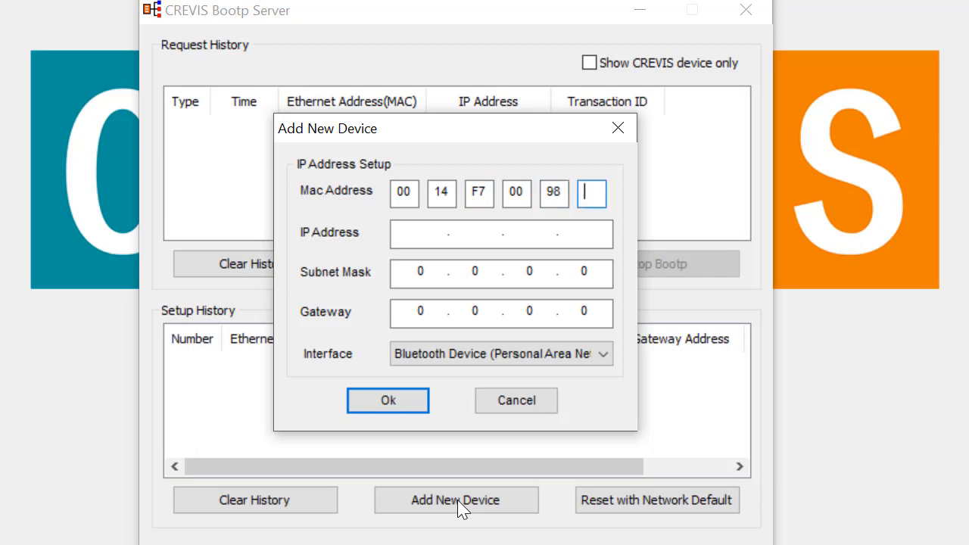
type("BE")
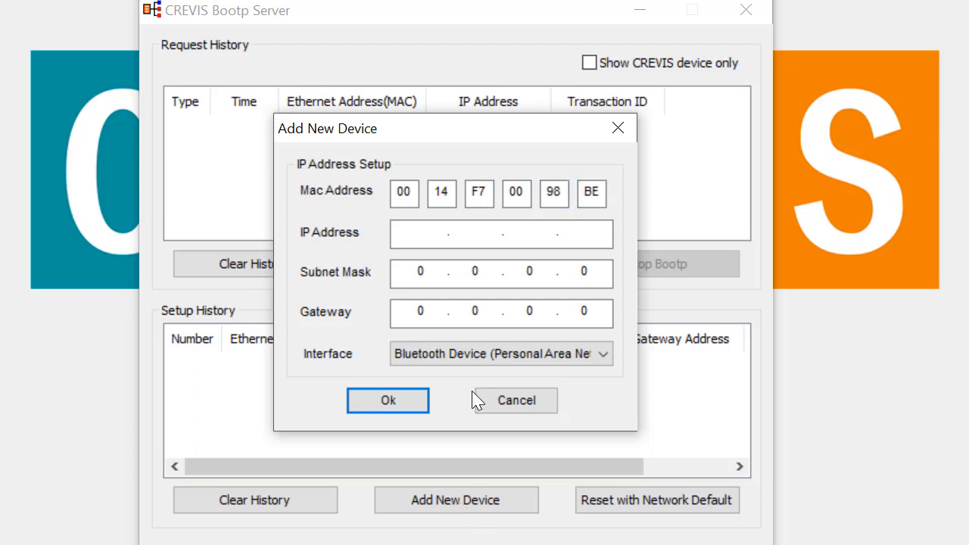
left_click(492, 353)
left_click(486, 391)
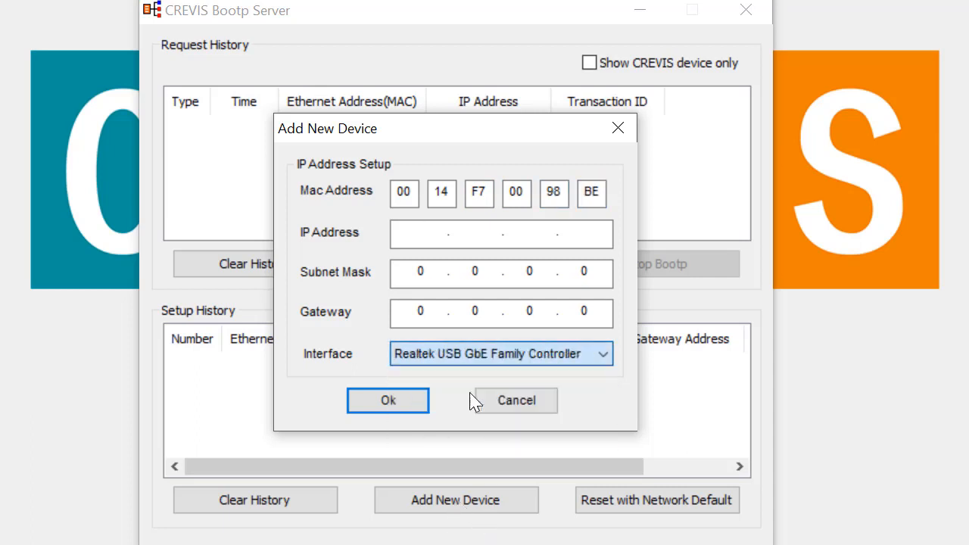
Step: Enter IP 192.168.3.10, mask 255.255.255.0, gateway 192.168.3.254 and add the device to Setup History
left_click(412, 231)
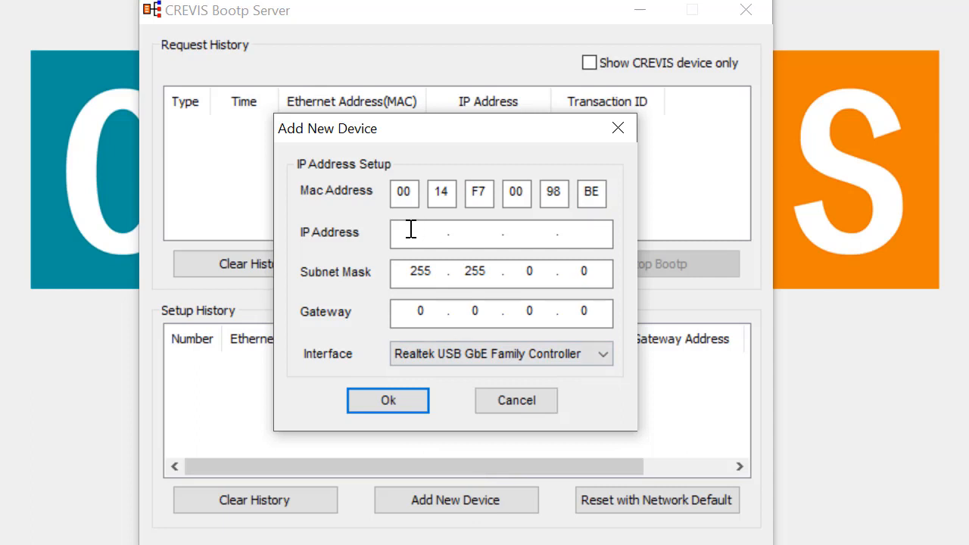
type("18")
key("BackSpace")
type("92.")
type("168.")
type("3.10")
double_click(530, 271)
type("255.")
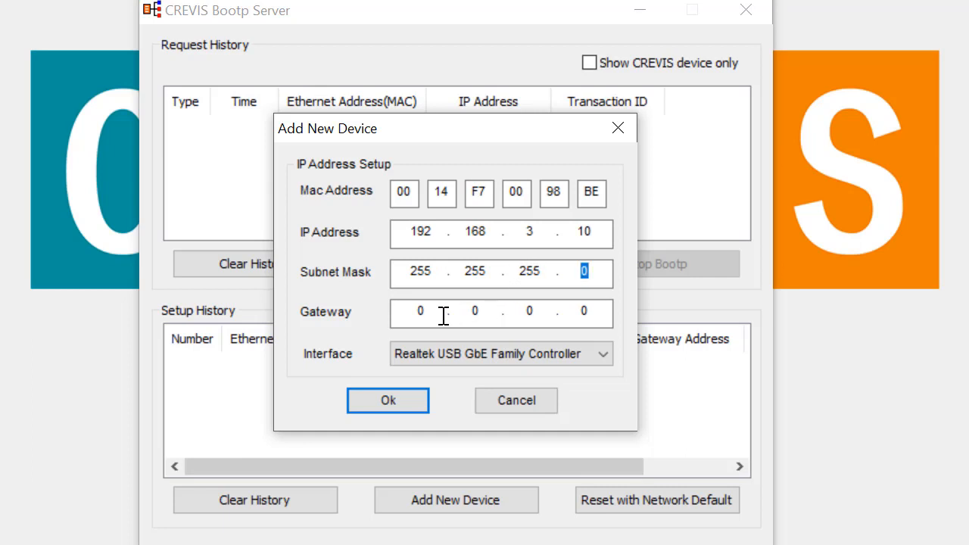
double_click(421, 311)
type("19")
type("2 . 168 . ")
type("3")
key("Tab")
type("25")
type("4")
left_click(387, 400)
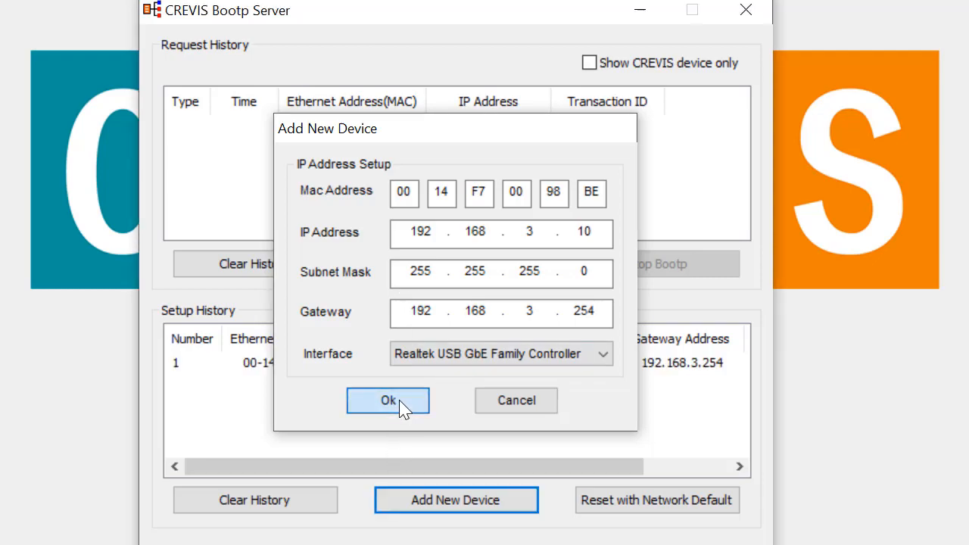